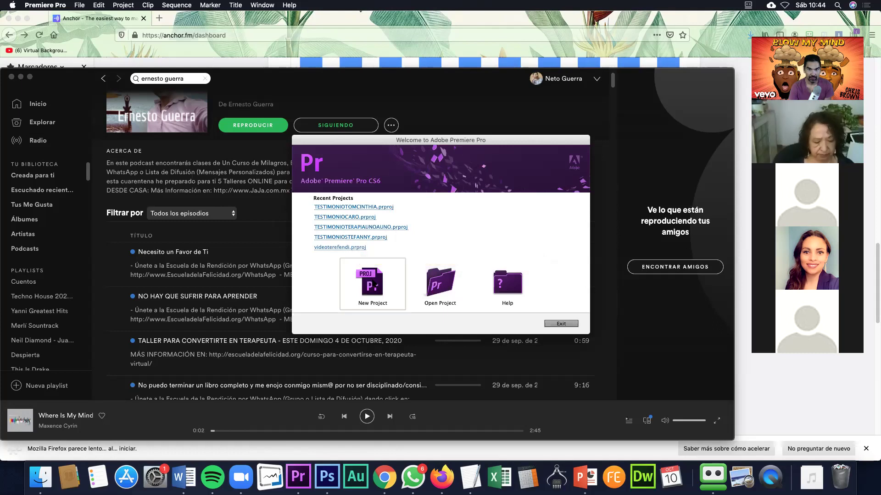
Step: Open the existing project machoteunetewhatsapp.prproj from the botonesymas folder, skipping all missing media files
{"action": "left_click", "coordinate": [444, 296]}
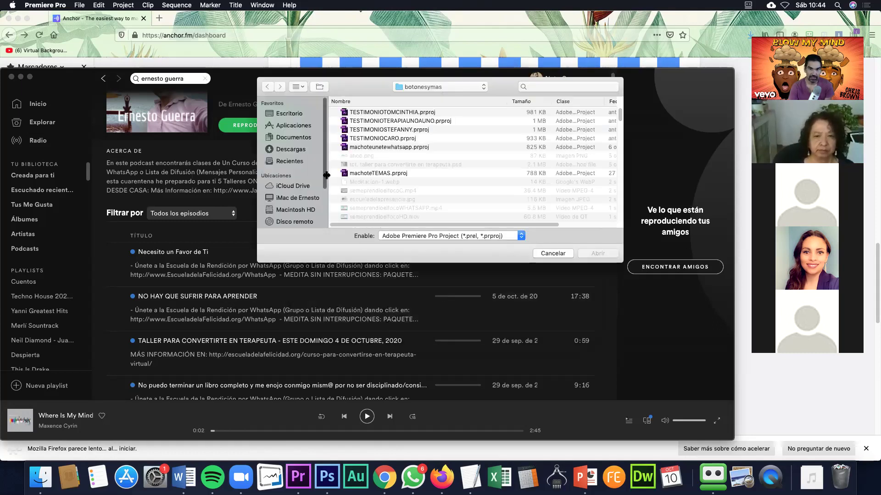
{"action": "double_click", "coordinate": [380, 147]}
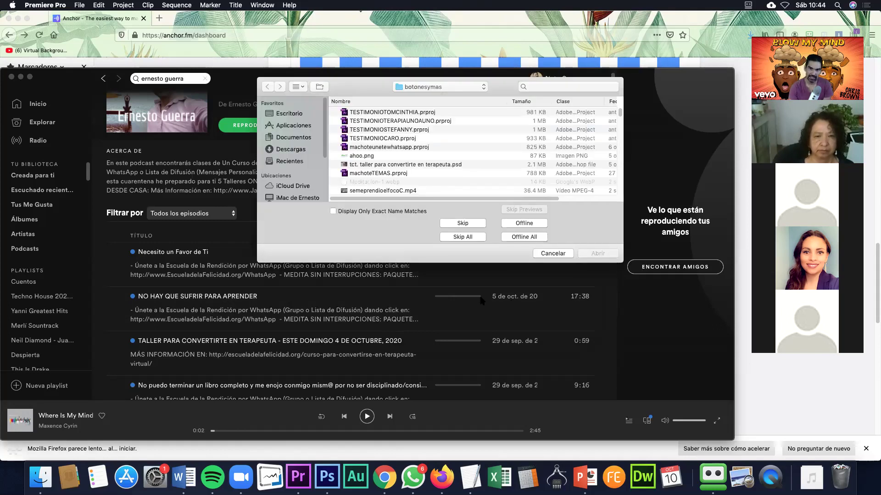
{"action": "left_click", "coordinate": [464, 237]}
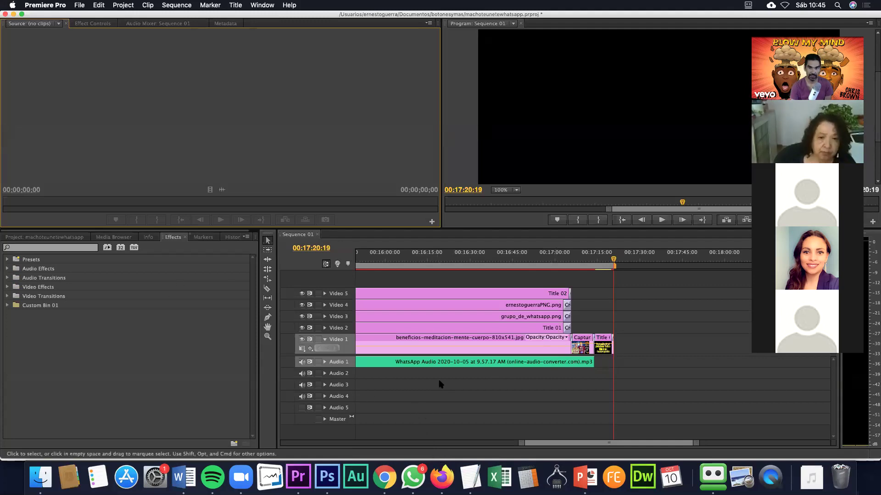
Step: Go to the beginning of the sequence and set the program preview magnification to 50%
{"action": "left_click_drag", "start_coordinate": [532, 442], "coordinate": [330, 436]}
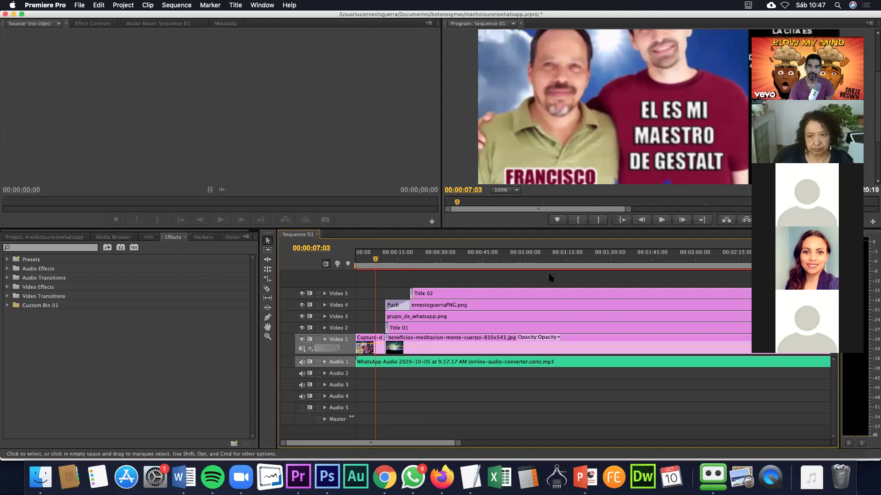
{"action": "left_click", "coordinate": [516, 190]}
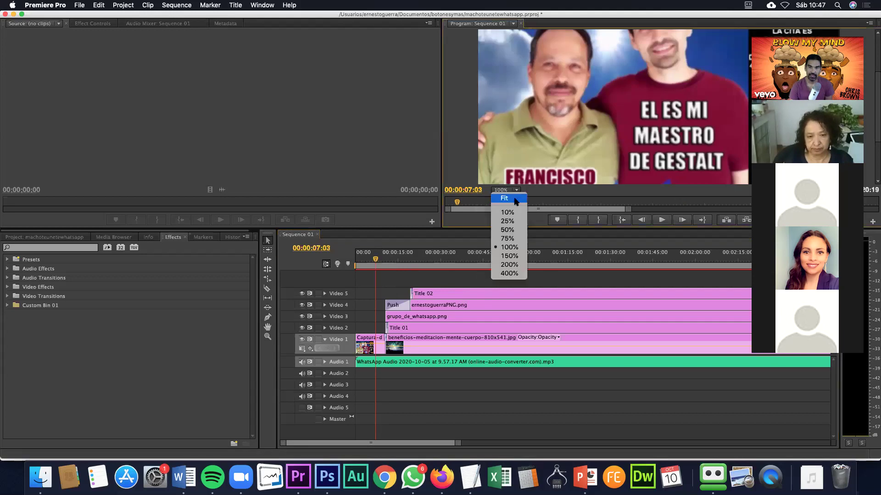
{"action": "left_click", "coordinate": [508, 224]}
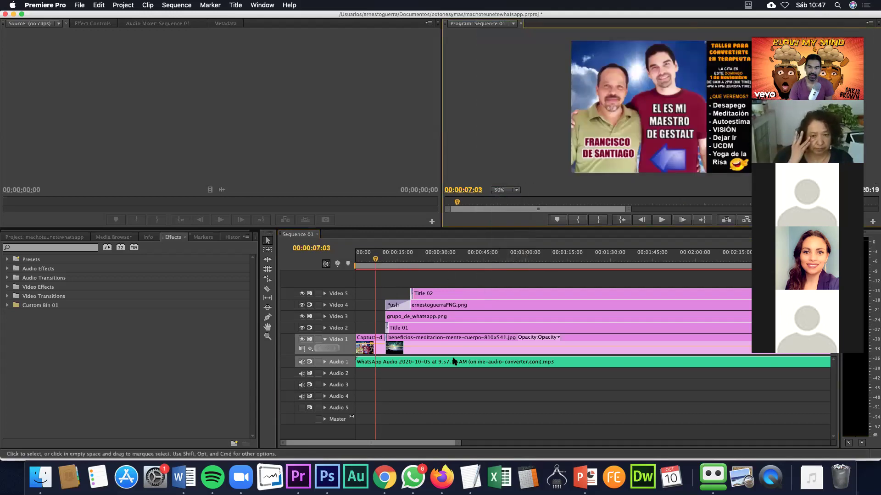
Step: Delete the WhatsApp audio clip from Audio 1 and the opening Captura image clip from Video 1
{"action": "left_click", "coordinate": [451, 362]}
{"action": "key", "text": "Delete"}
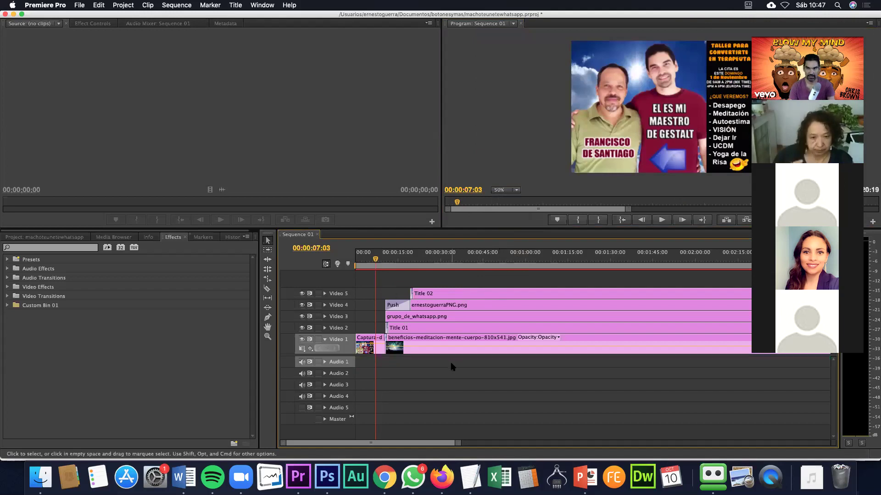
{"action": "left_click", "coordinate": [376, 348]}
{"action": "key", "text": "Delete"}
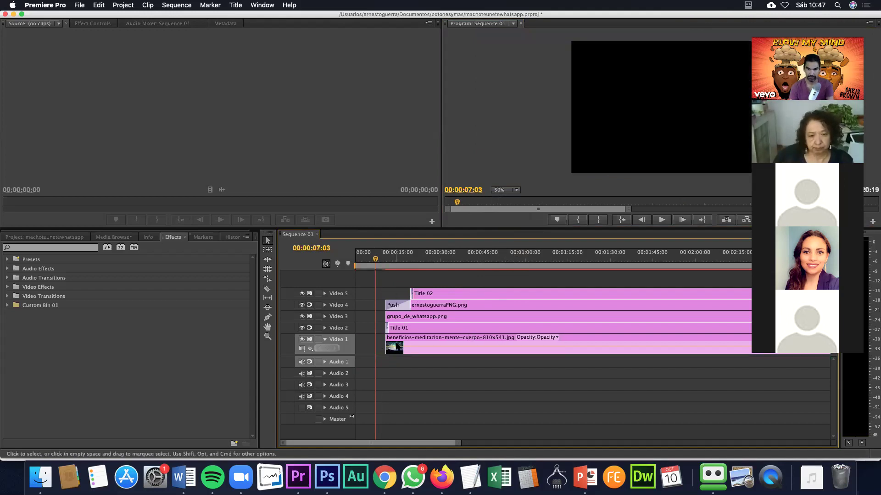
Step: Move the playhead to the start of Sequence 01
{"action": "key", "text": "super+i"}
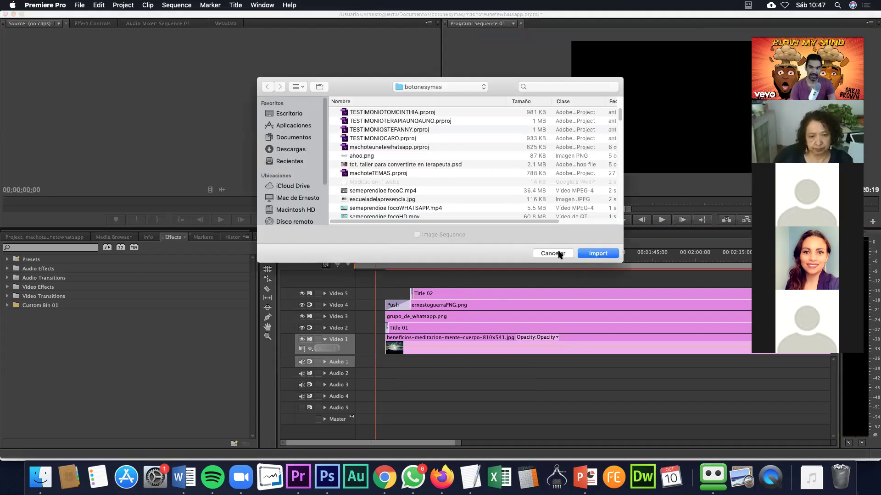
{"action": "left_click", "coordinate": [553, 254]}
{"action": "left_click_drag", "start_coordinate": [374, 258], "coordinate": [344, 261]}
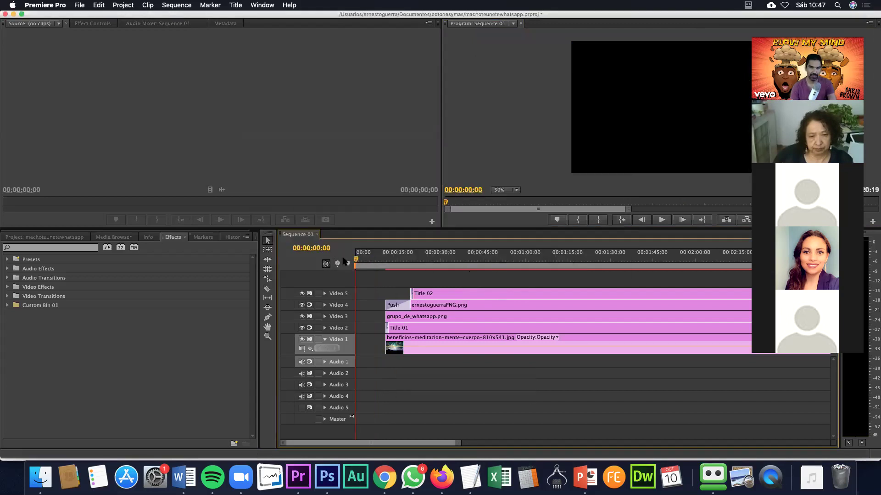
Step: Import the WhatsApp Ptt 2020-10-07 MP3 from the Descargas folder and place it at the start of Audio 1
{"action": "left_click", "coordinate": [83, 8]}
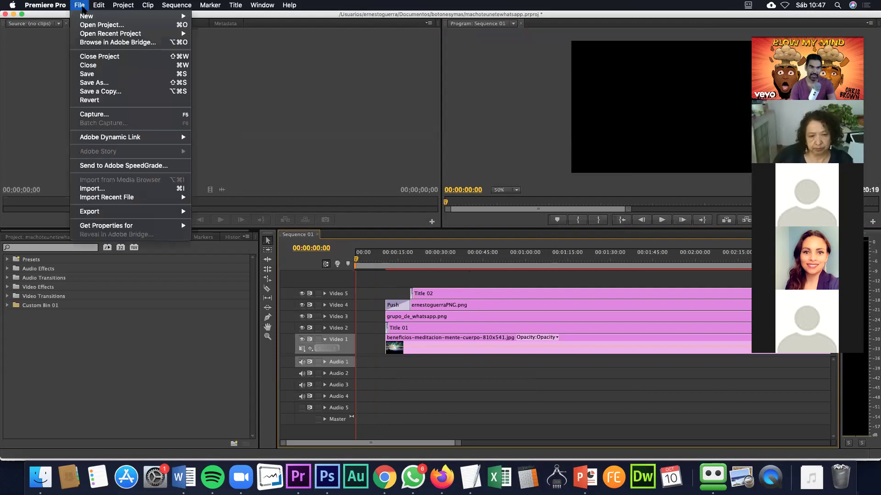
{"action": "left_click", "coordinate": [105, 189]}
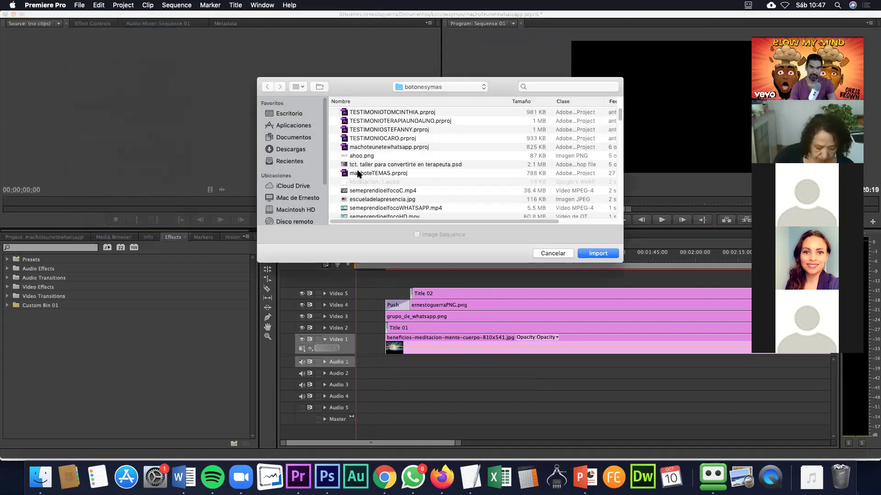
{"action": "left_click", "coordinate": [308, 152]}
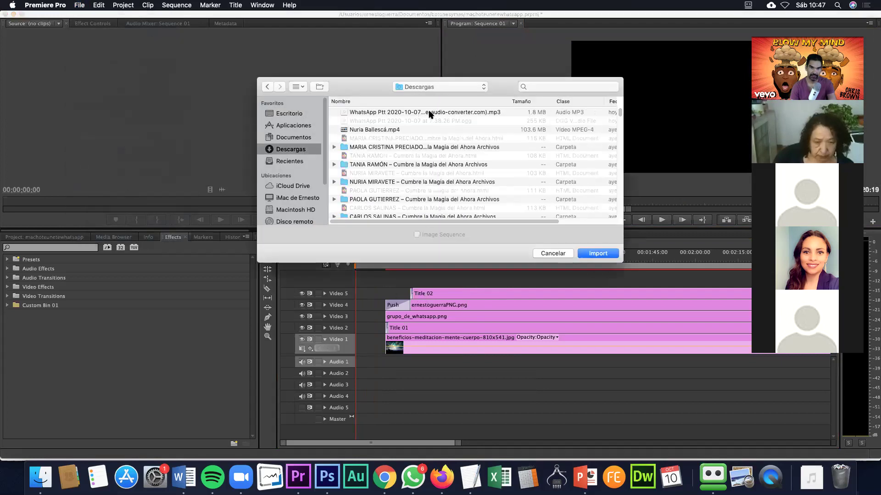
{"action": "left_click", "coordinate": [430, 113]}
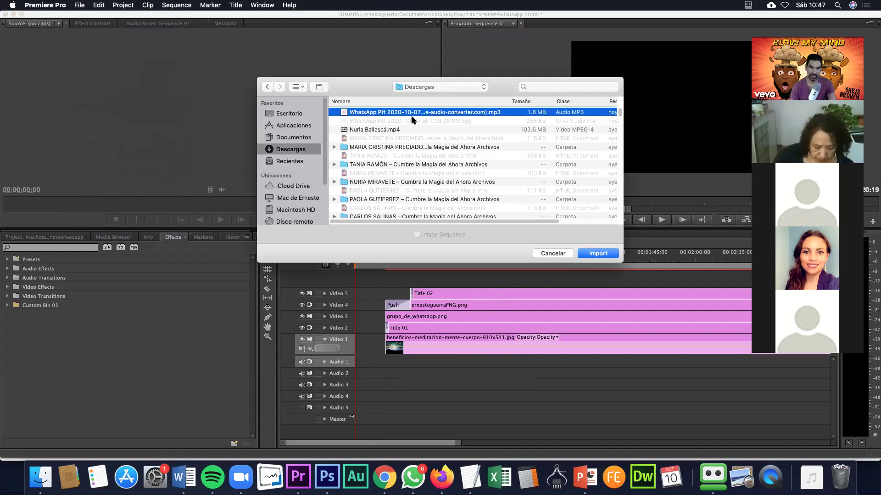
{"action": "left_click", "coordinate": [596, 253]}
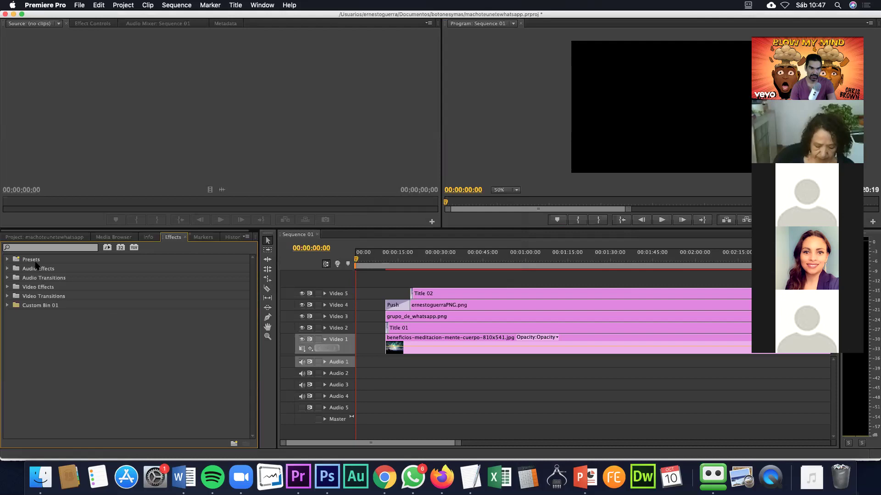
{"action": "left_click", "coordinate": [32, 238]}
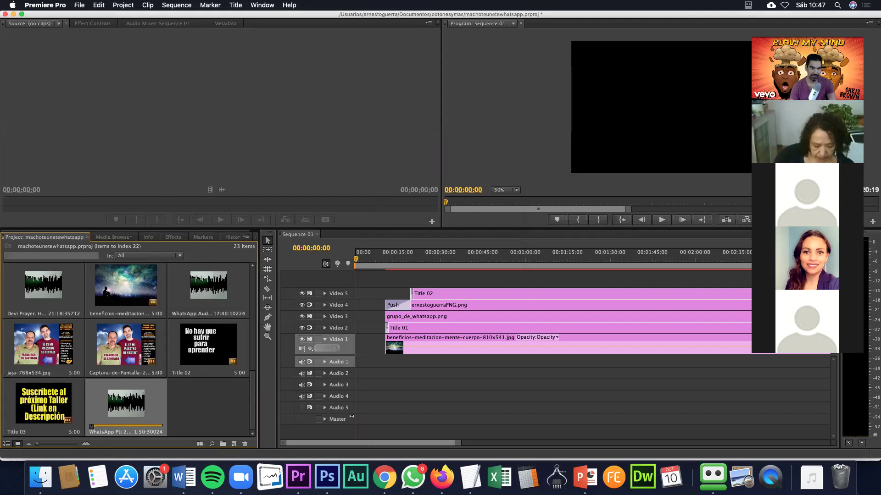
{"action": "left_click_drag", "start_coordinate": [124, 397], "coordinate": [360, 367]}
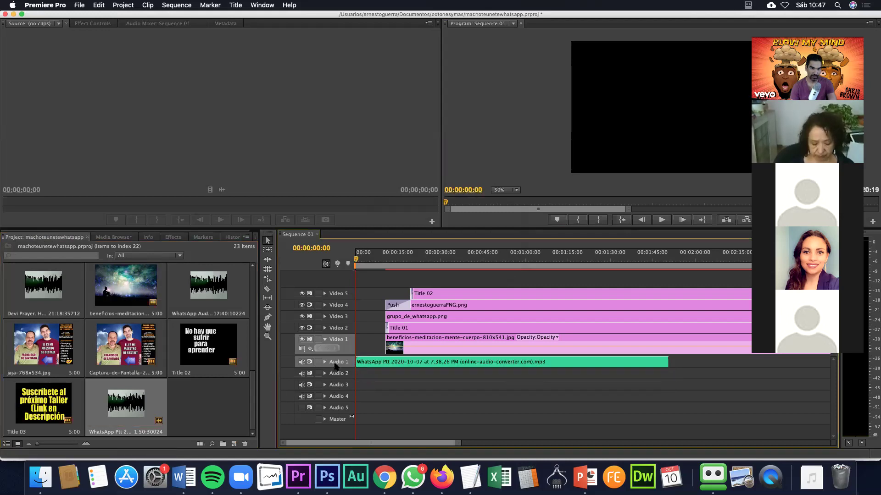
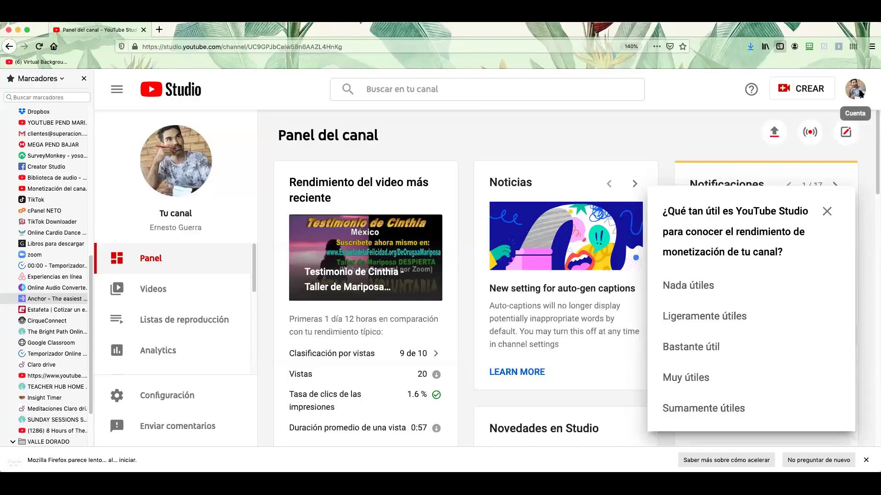
Step: Open the channel's public YouTube page and return from it to YouTube Studio
{"action": "left_click", "coordinate": [859, 93]}
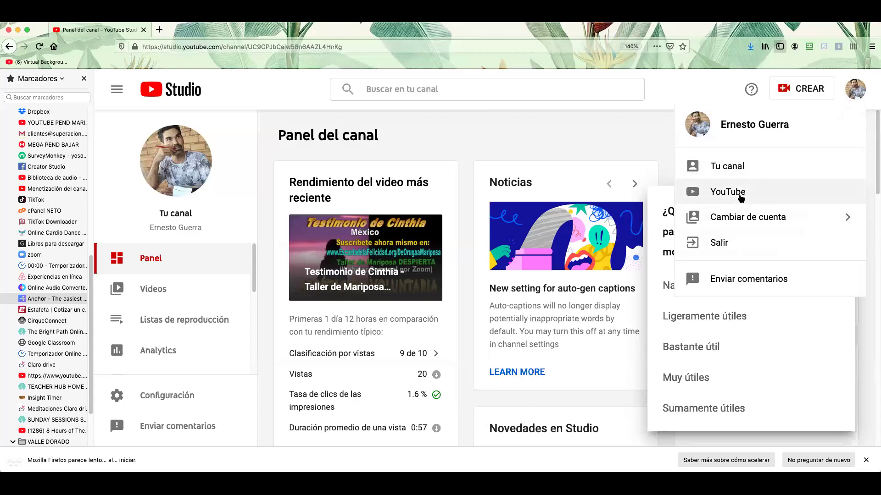
{"action": "scroll", "coordinate": [158, 86], "scroll_direction": "left", "scroll_amount": 3}
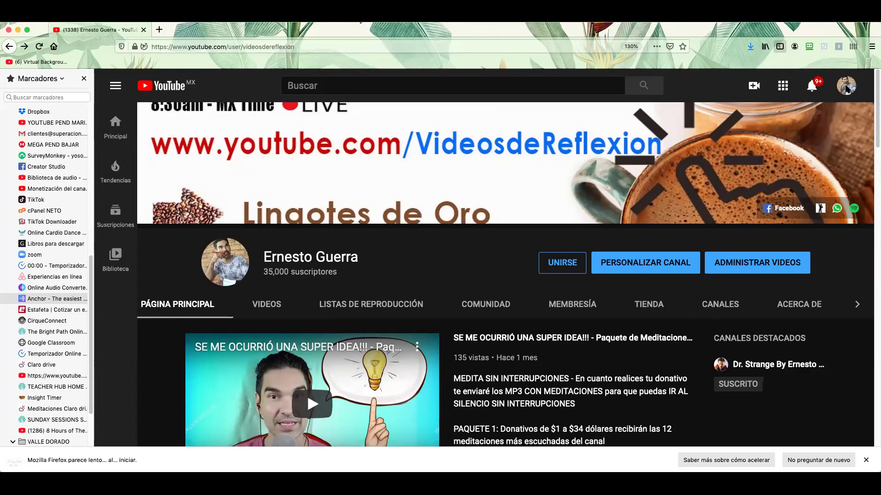
{"action": "left_click", "coordinate": [846, 87]}
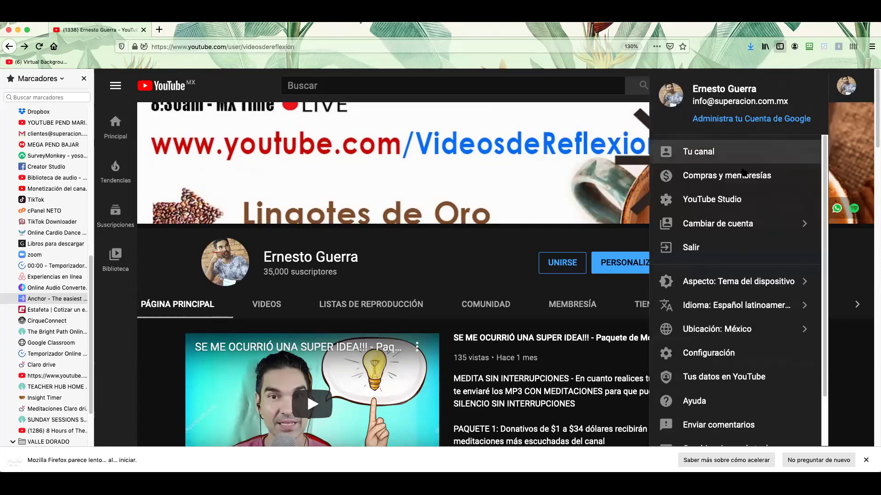
{"action": "left_click", "coordinate": [704, 201]}
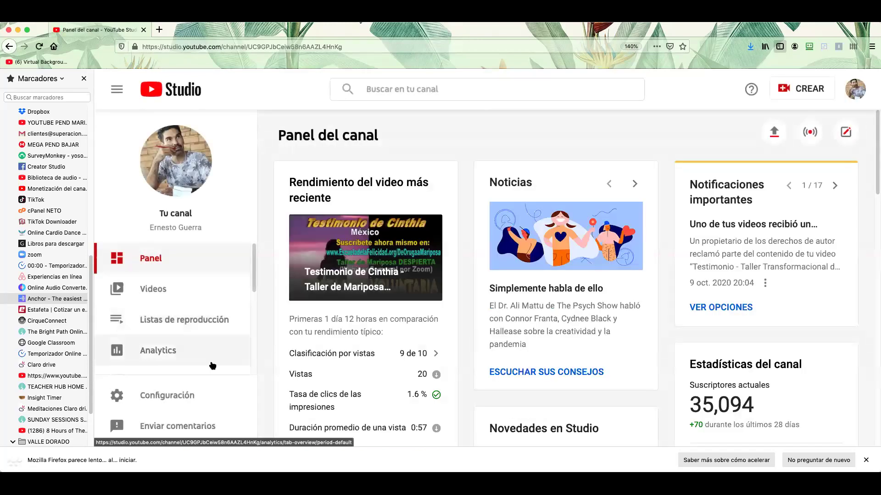
Step: Open the Biblioteca de audio in YouTube Studio and look over its track list
{"action": "scroll", "coordinate": [213, 365], "scroll_direction": "down", "scroll_amount": 3}
{"action": "scroll", "coordinate": [212, 366], "scroll_direction": "down", "scroll_amount": 2}
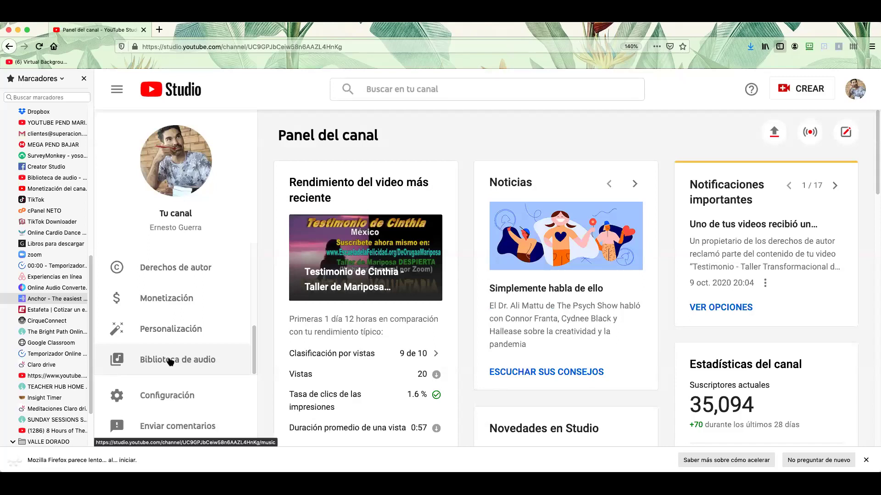
{"action": "left_click", "coordinate": [143, 361]}
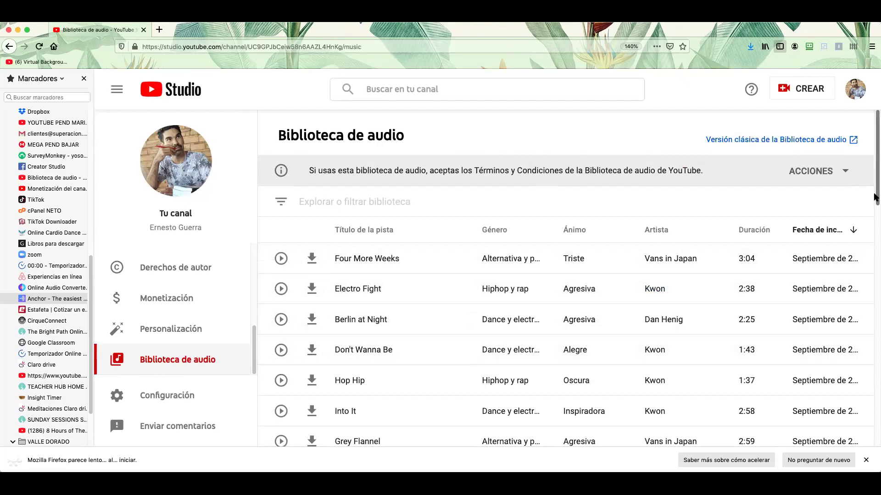
{"action": "scroll", "coordinate": [873, 196], "scroll_direction": "down", "scroll_amount": 2}
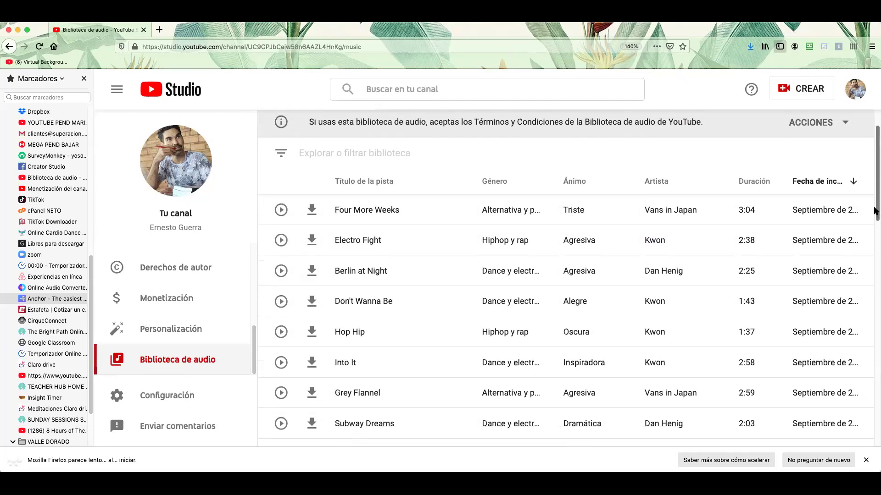
{"action": "scroll", "coordinate": [873, 196], "scroll_direction": "up", "scroll_amount": 2}
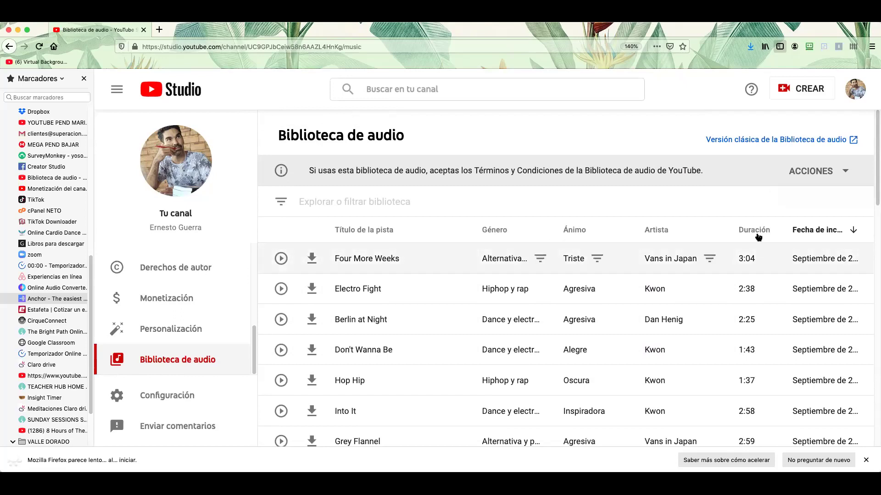
Step: Filter the audio library by the mood Tranquila only
{"action": "left_click", "coordinate": [333, 202]}
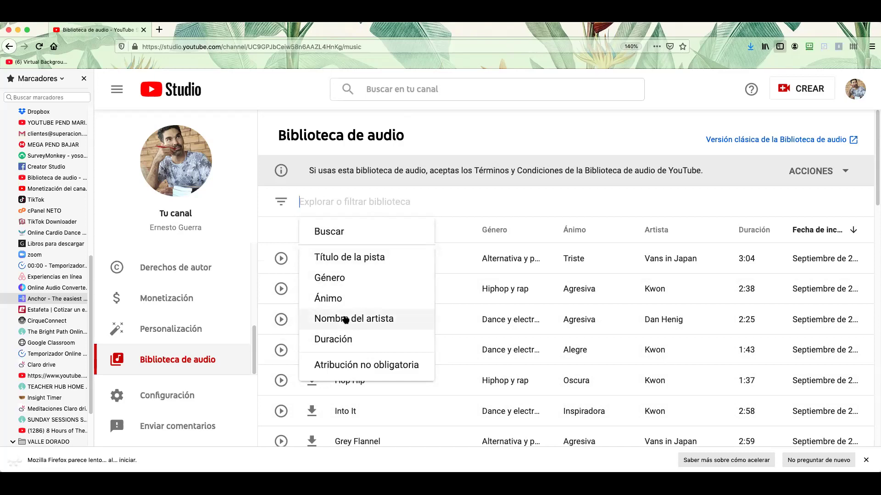
{"action": "left_click", "coordinate": [344, 300]}
{"action": "scroll", "coordinate": [340, 357], "scroll_direction": "down", "scroll_amount": 2}
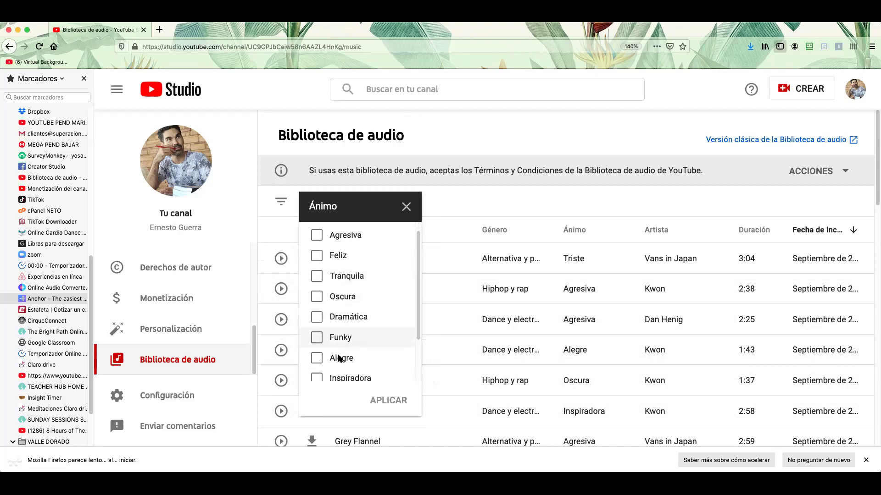
{"action": "left_click", "coordinate": [317, 331]}
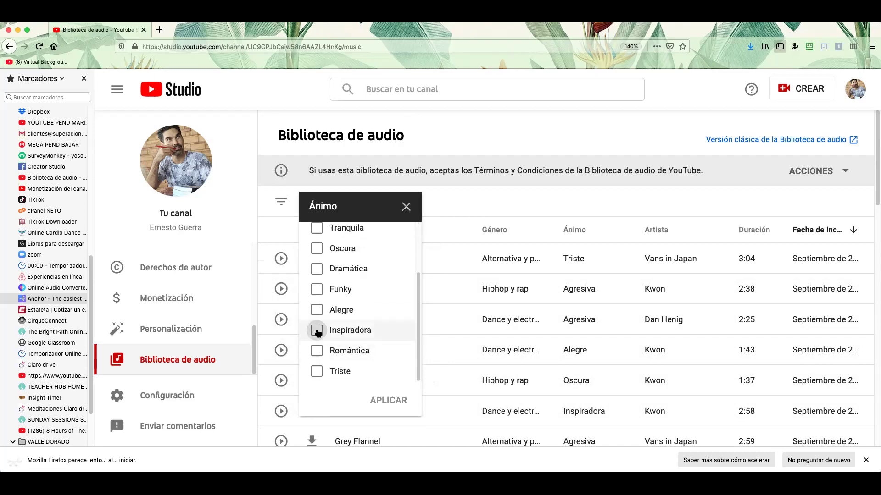
{"action": "left_click", "coordinate": [314, 229]}
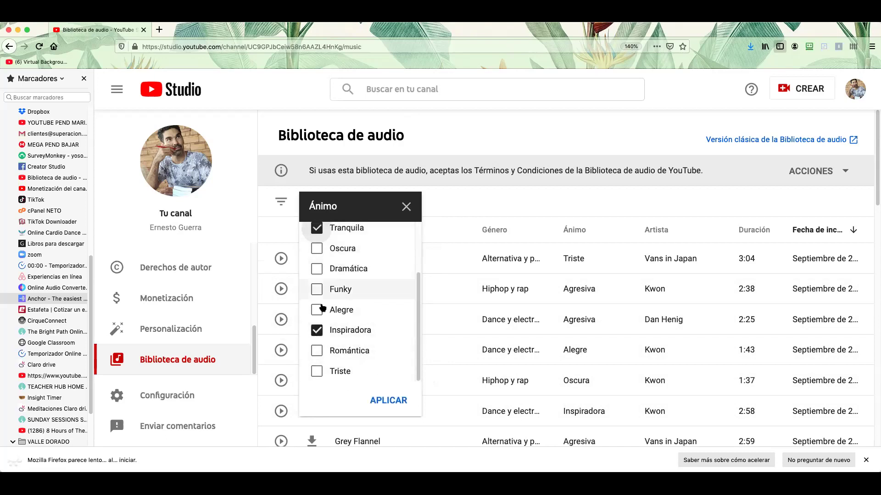
{"action": "left_click", "coordinate": [316, 330]}
{"action": "left_click", "coordinate": [388, 401]}
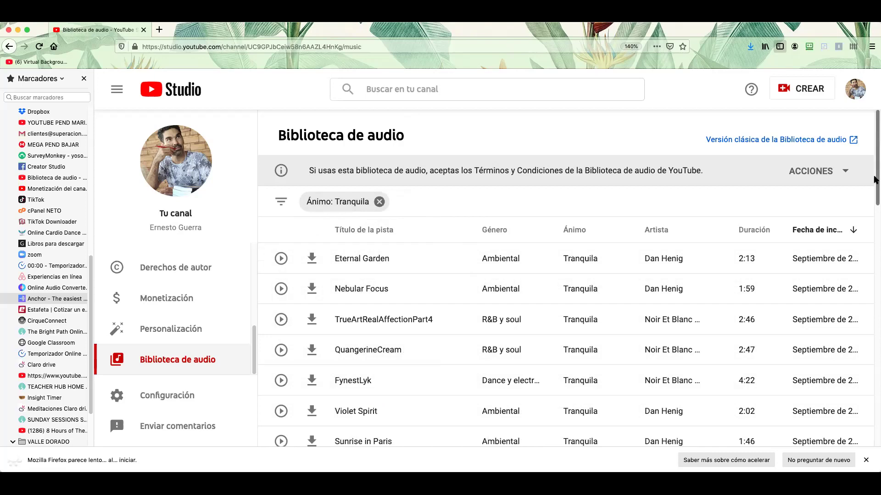
Step: Sort the filtered tracks by duration from longest to shortest and download The Inner Sound
{"action": "left_click", "coordinate": [755, 229]}
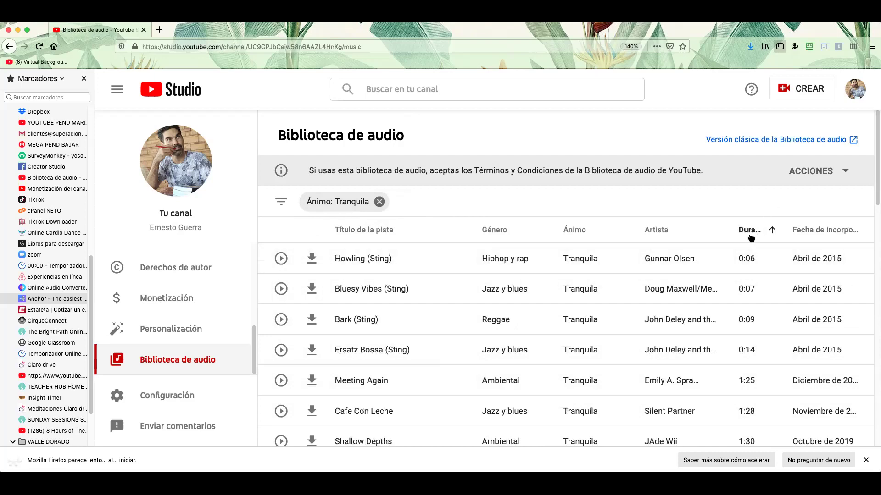
{"action": "left_click", "coordinate": [754, 229]}
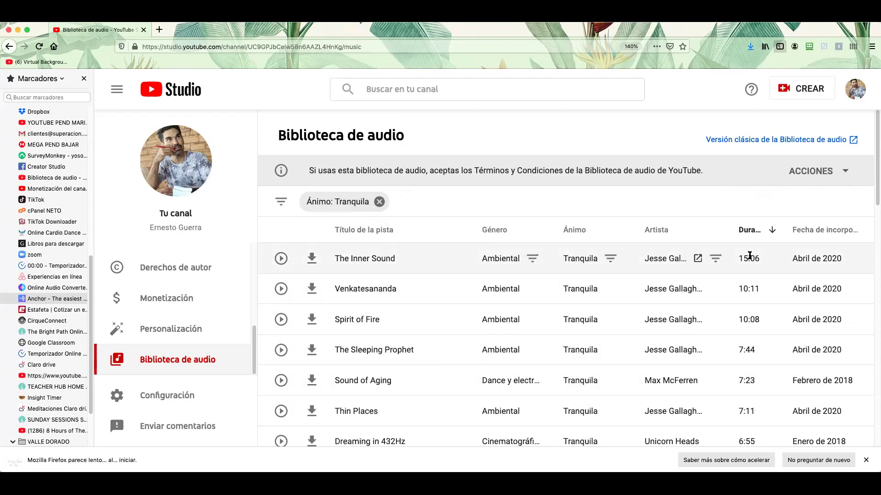
{"action": "left_click", "coordinate": [312, 260]}
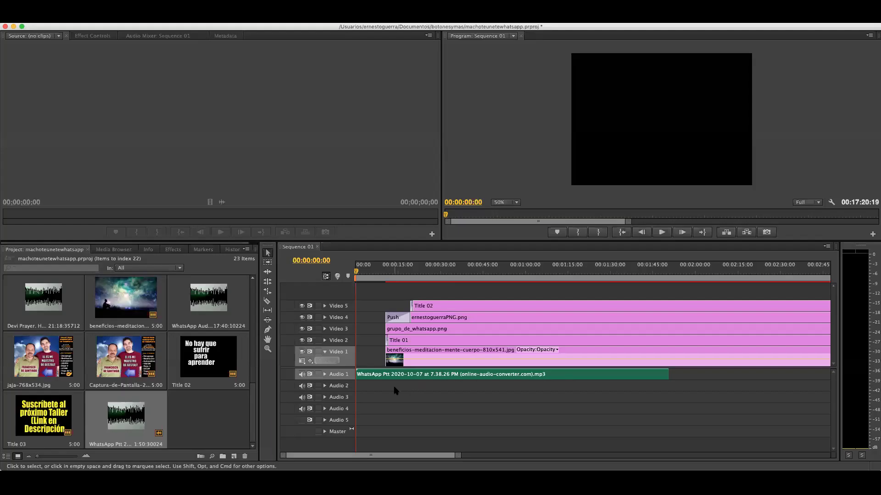
Step: Import The Inner Sound MP3 from the Descargas folder and place it at the start of the Audio 2 track
{"action": "left_click", "coordinate": [394, 377]}
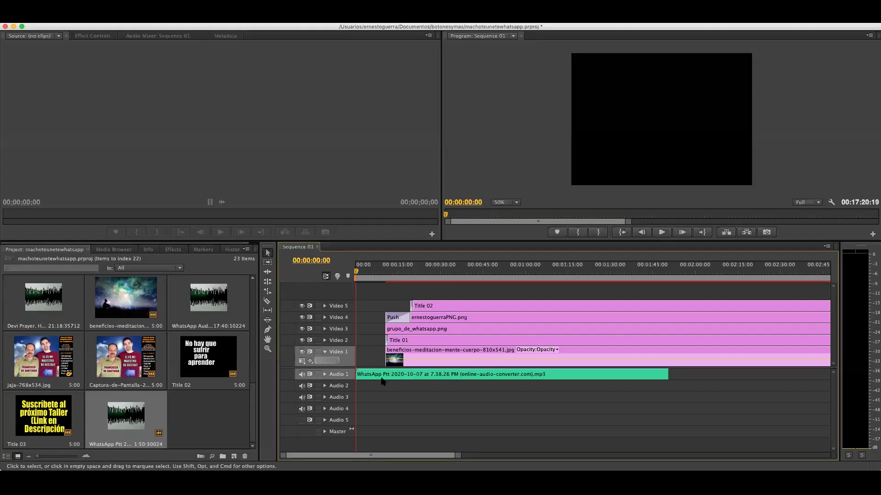
{"action": "left_click", "coordinate": [83, 17]}
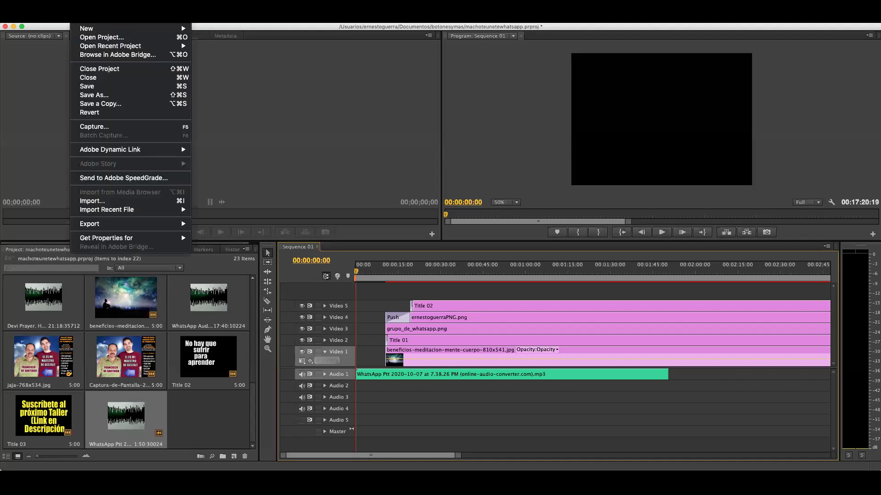
{"action": "left_click", "coordinate": [92, 200]}
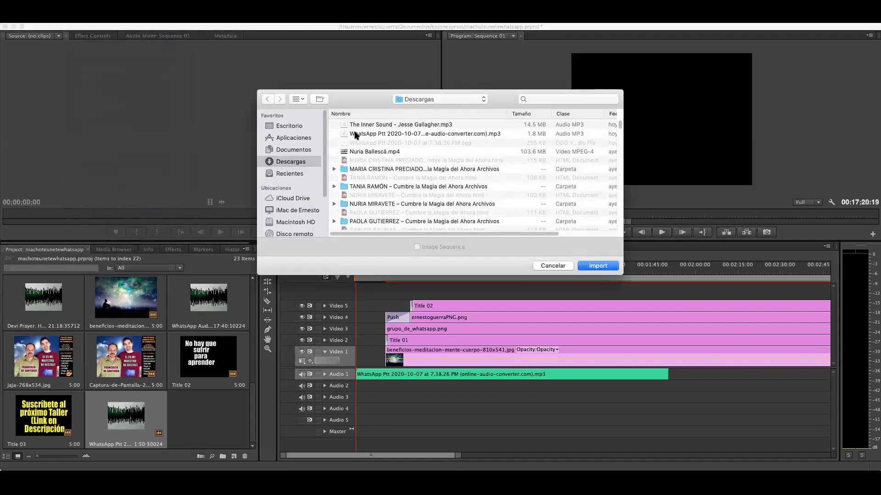
{"action": "left_click", "coordinate": [362, 126]}
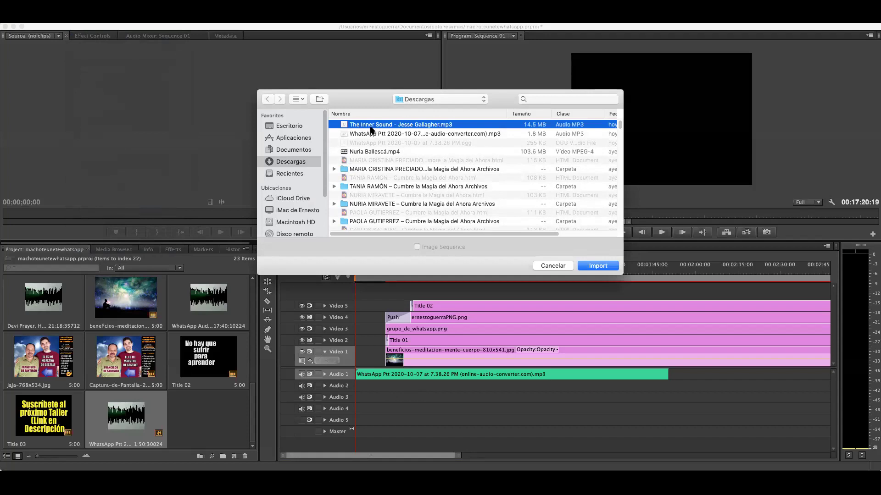
{"action": "left_click", "coordinate": [598, 266]}
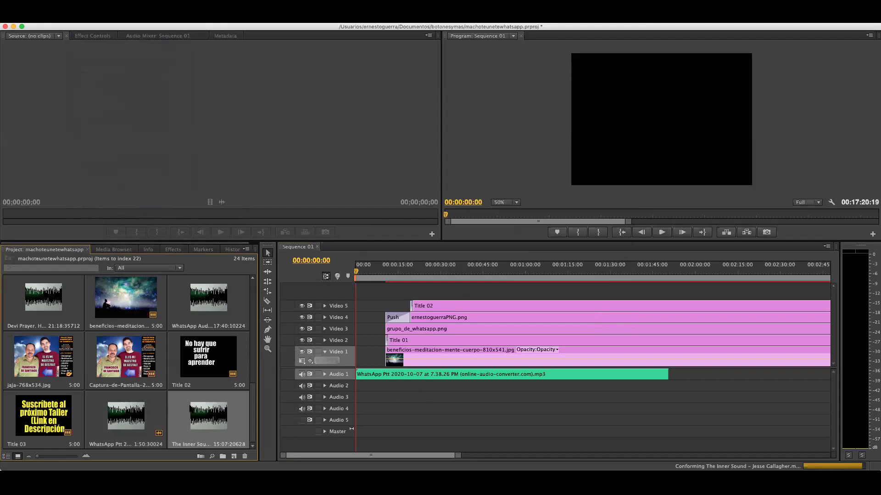
{"action": "left_click_drag", "start_coordinate": [192, 409], "coordinate": [384, 386]}
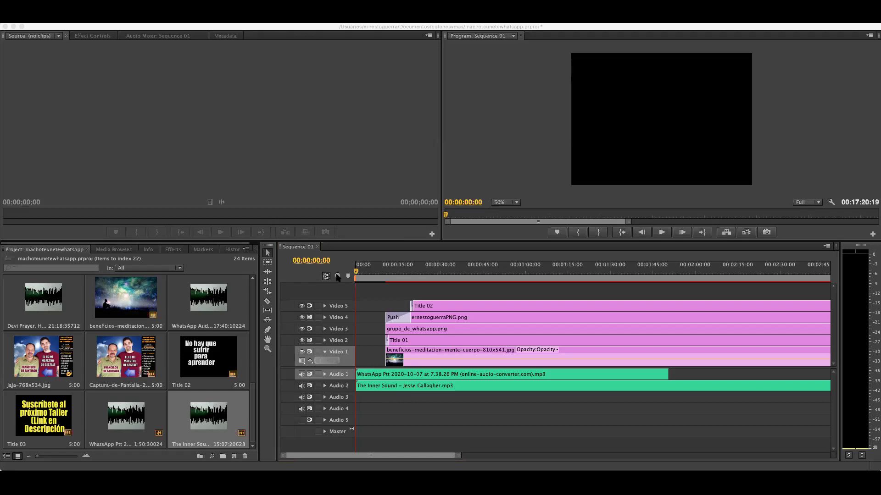
Step: Play the sequence with the Audio Mixer shown, adjust Audio 2's volume by ear to -0.1 dB, and stop playback
{"action": "left_click", "coordinate": [662, 233]}
{"action": "left_click", "coordinate": [140, 36]}
{"action": "left_click", "coordinate": [662, 232]}
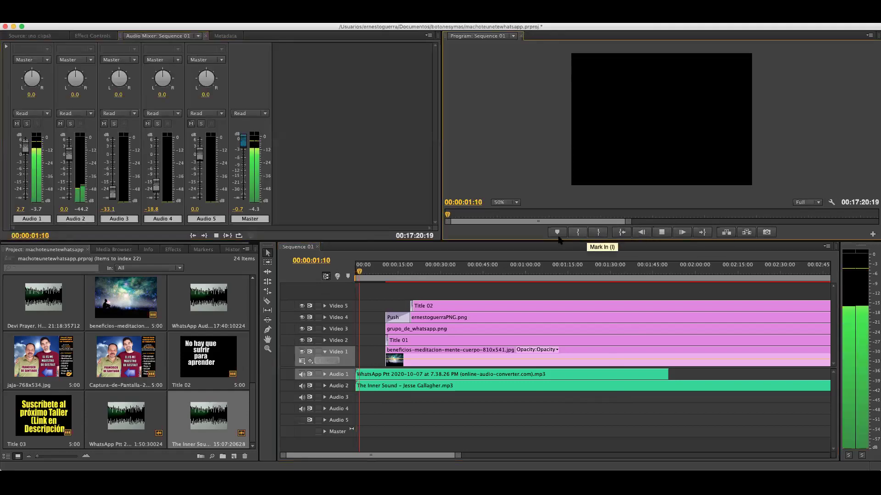
{"action": "left_click_drag", "start_coordinate": [68, 155], "coordinate": [68, 141]}
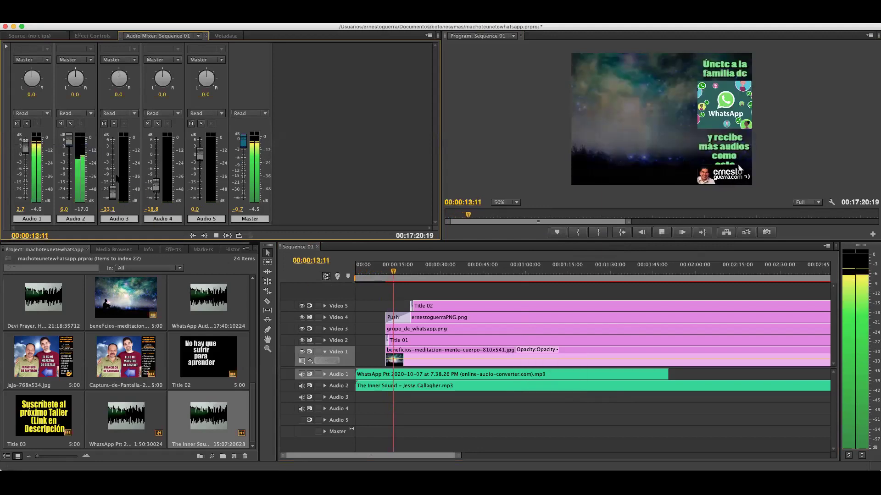
{"action": "left_click_drag", "start_coordinate": [69, 139], "coordinate": [70, 105]}
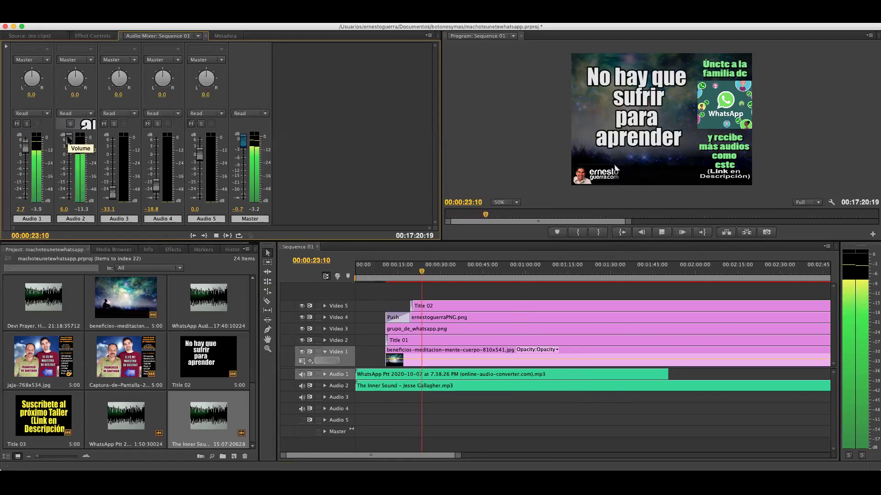
{"action": "mouse_move", "coordinate": [68, 143]}
{"action": "left_mouse_down"}
{"action": "mouse_move", "coordinate": [68, 172]}
{"action": "mouse_move", "coordinate": [69, 140]}
{"action": "left_mouse_up"}
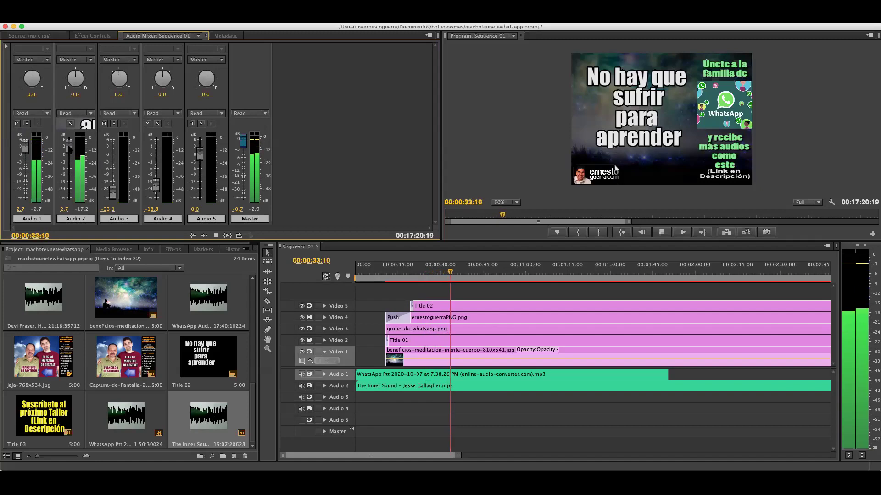
{"action": "left_click_drag", "start_coordinate": [68, 140], "coordinate": [69, 156]}
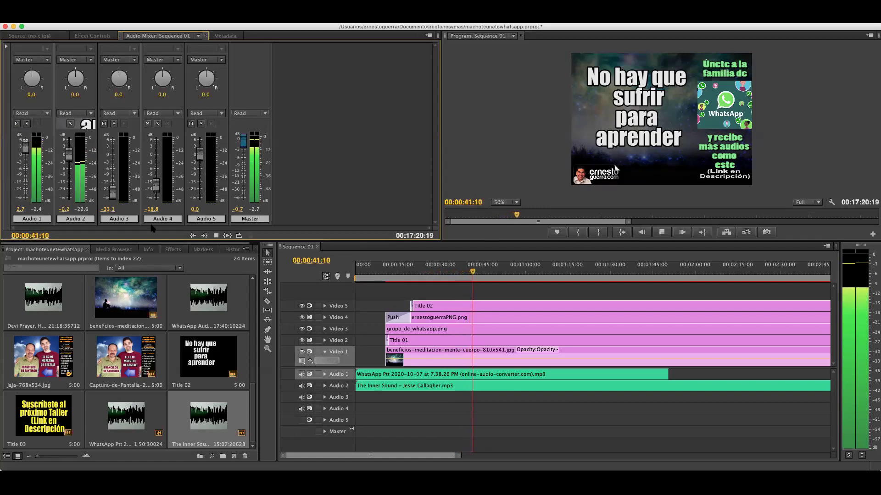
{"action": "left_click_drag", "start_coordinate": [70, 157], "coordinate": [70, 159]}
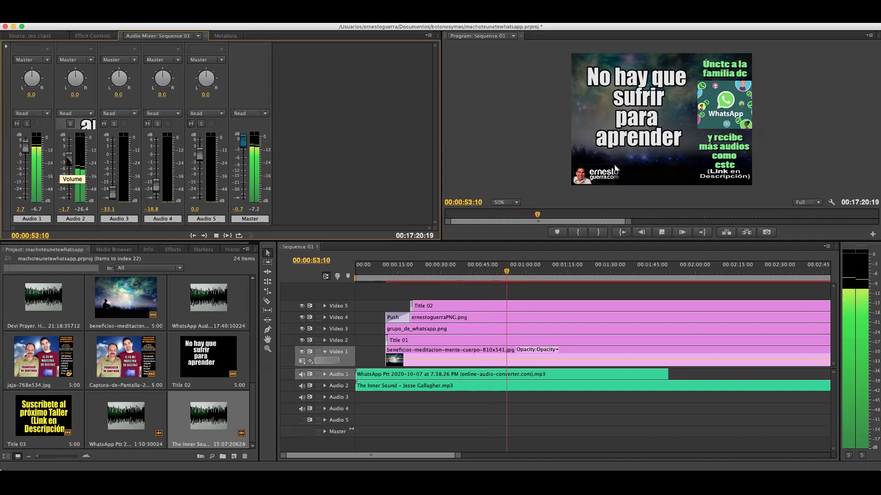
{"action": "left_click_drag", "start_coordinate": [68, 158], "coordinate": [69, 154]}
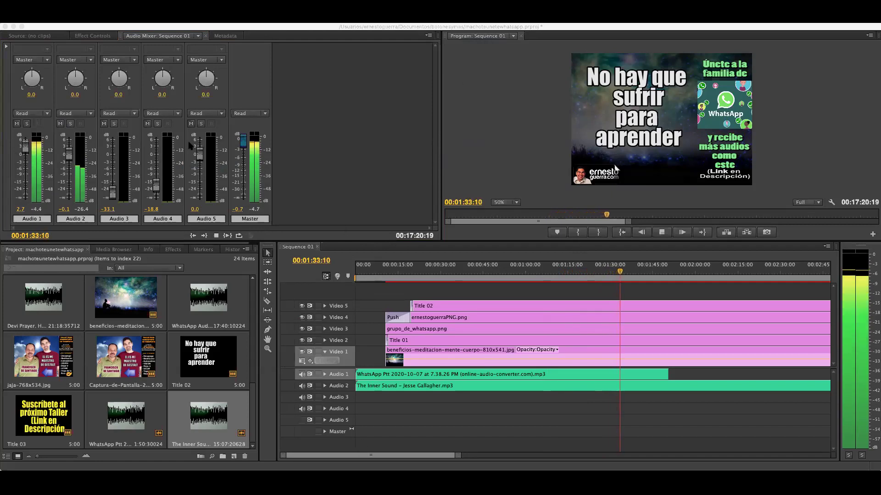
{"action": "left_click", "coordinate": [307, 121]}
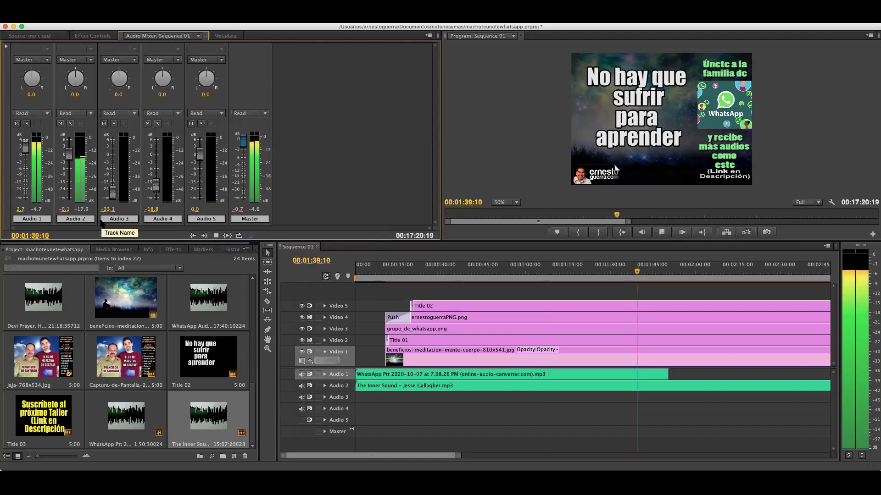
{"action": "left_click", "coordinate": [662, 232]}
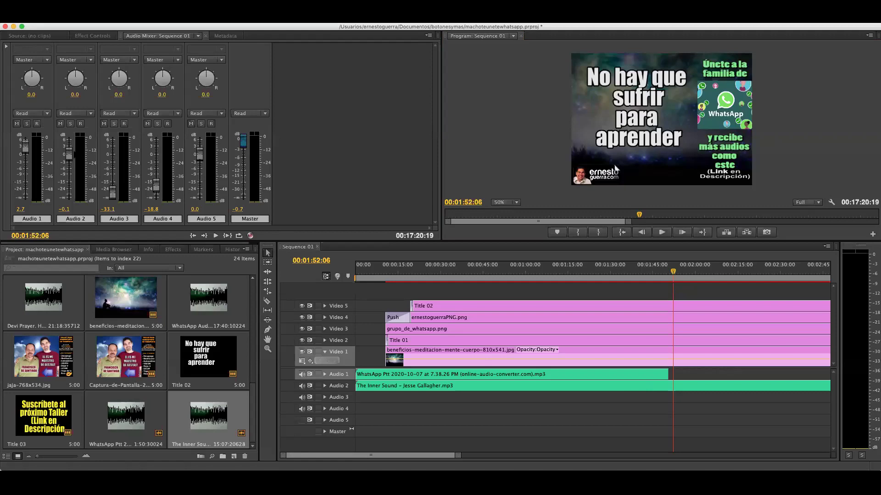
Step: Set the mixer volumes to -0.9 dB for Audio 2 and 4.2 dB for Audio 1, and move the playhead to the WhatsApp audio's end
{"action": "left_click_drag", "start_coordinate": [69, 153], "coordinate": [70, 161]}
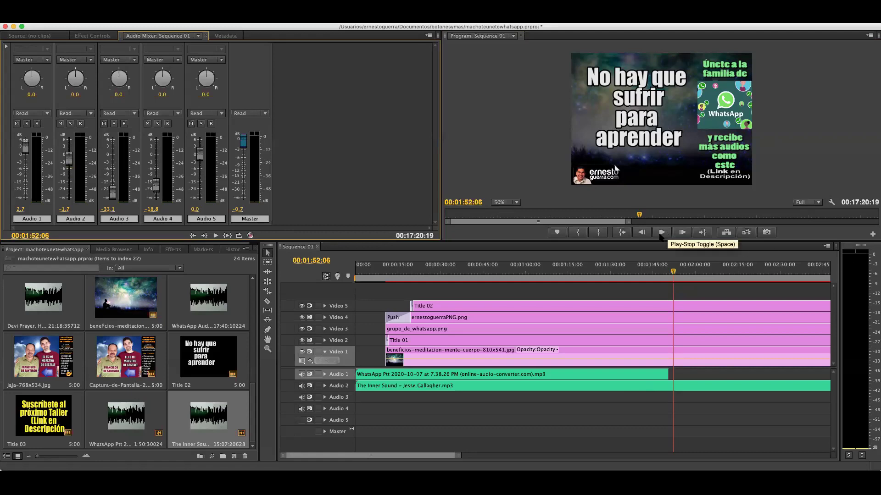
{"action": "left_click_drag", "start_coordinate": [70, 162], "coordinate": [70, 158]}
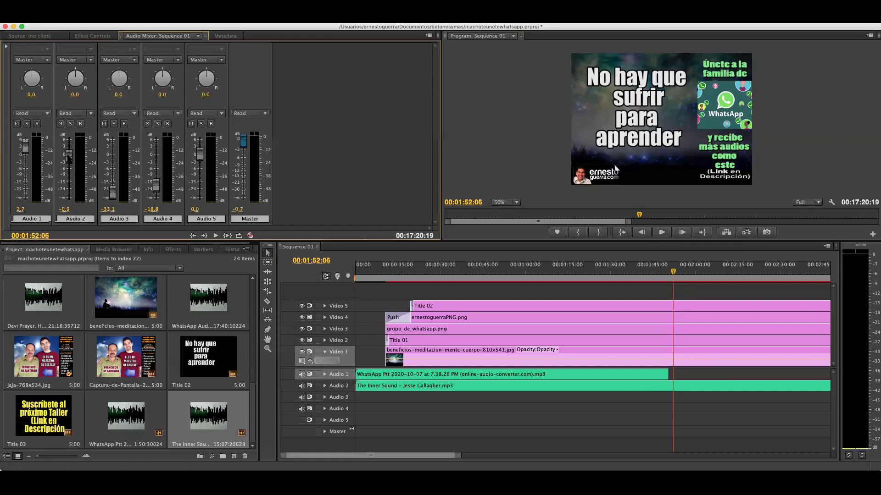
{"action": "left_click_drag", "start_coordinate": [25, 147], "coordinate": [24, 143]}
{"action": "left_click", "coordinate": [670, 271]}
{"action": "left_click", "coordinate": [668, 272]}
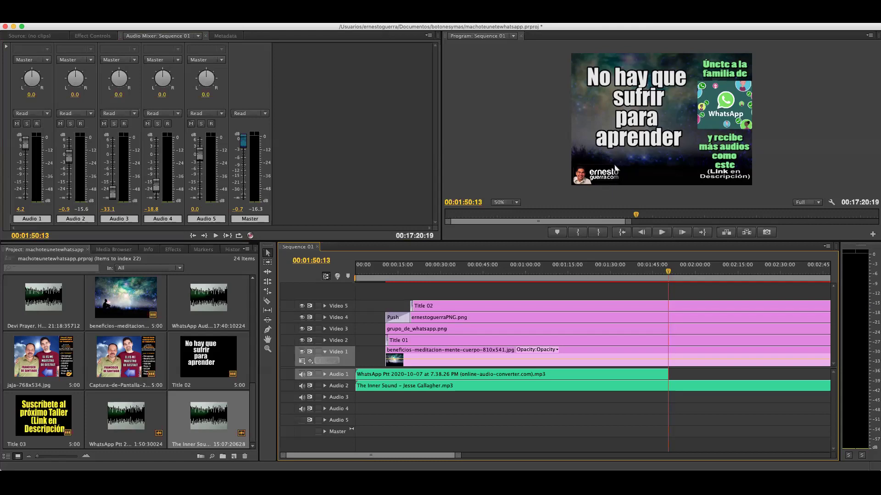
Step: Open the media export settings for the sequence and choose the H.264 format
{"action": "left_click", "coordinate": [80, 18]}
{"action": "mouse_move", "coordinate": [98, 224]}
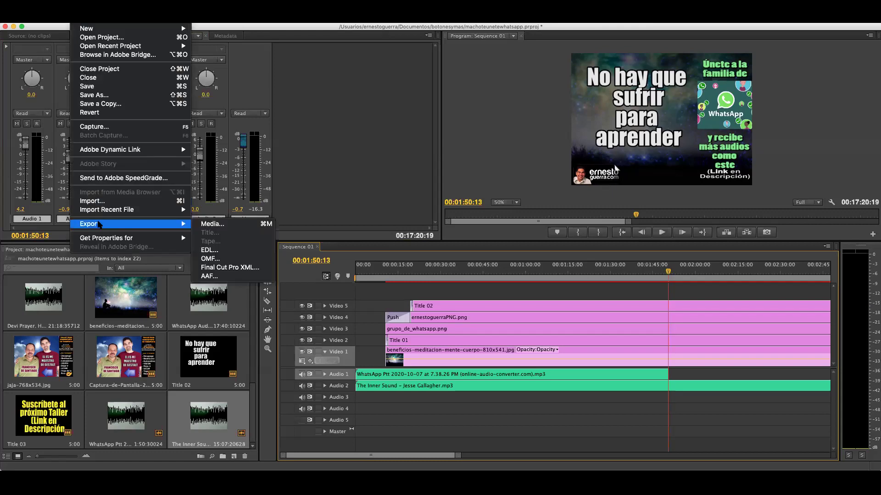
{"action": "left_click", "coordinate": [221, 227]}
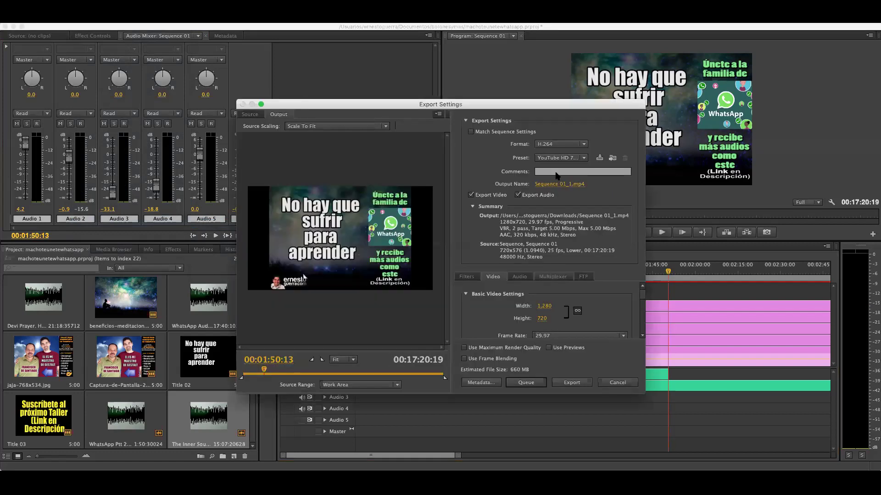
{"action": "left_click", "coordinate": [553, 144]}
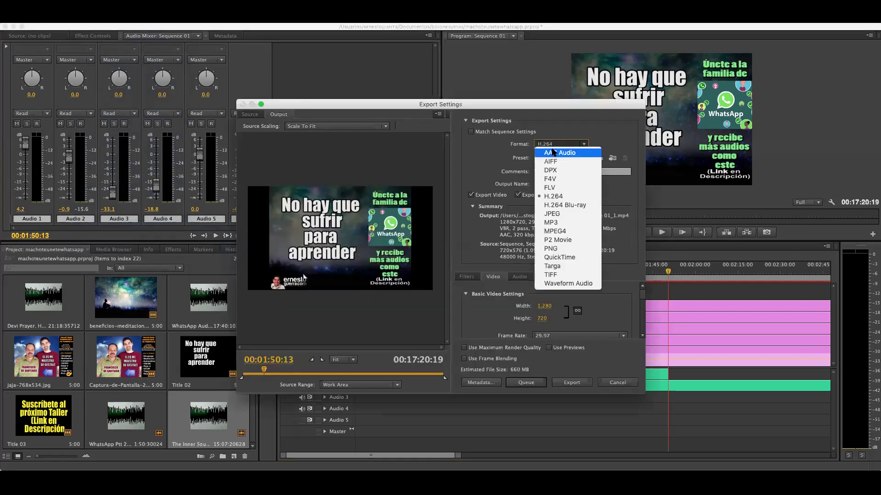
{"action": "left_click", "coordinate": [561, 200]}
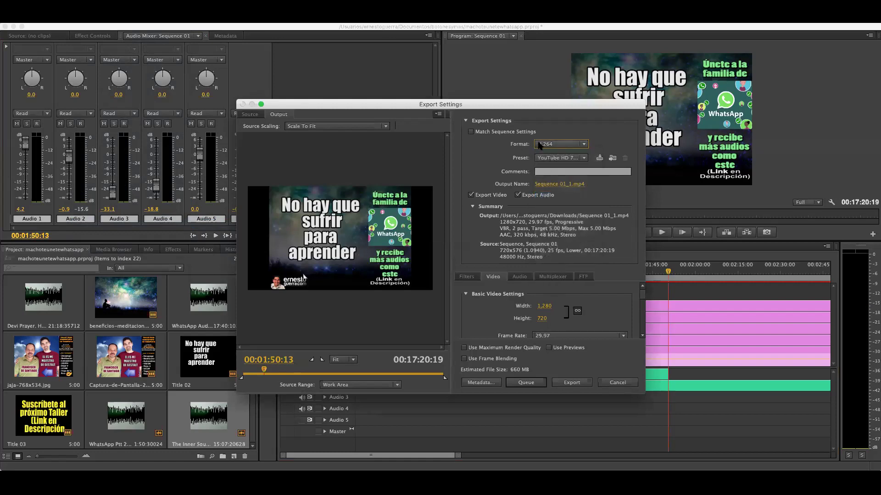
Step: Browse the export presets, choose YouTube HD 720p 29.97, and cancel the export
{"action": "left_click", "coordinate": [544, 158]}
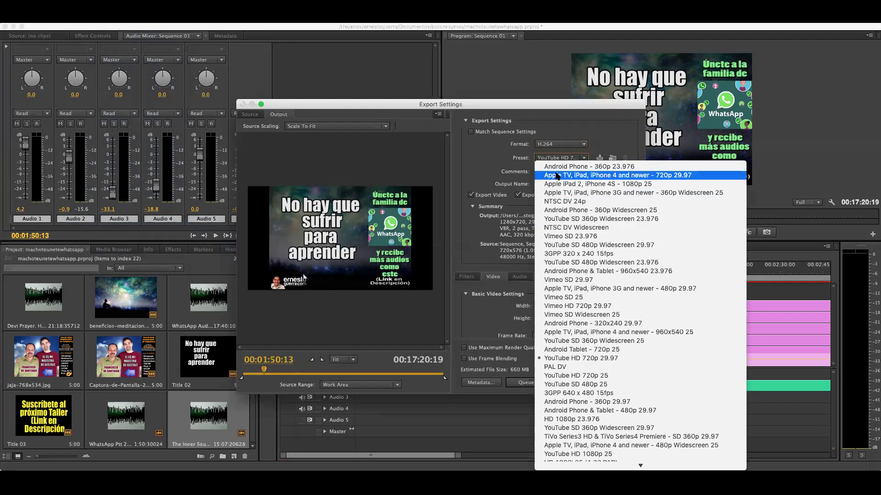
{"action": "scroll", "coordinate": [593, 411], "scroll_direction": "down", "scroll_amount": 1}
{"action": "scroll", "coordinate": [593, 411], "scroll_direction": "down", "scroll_amount": 5}
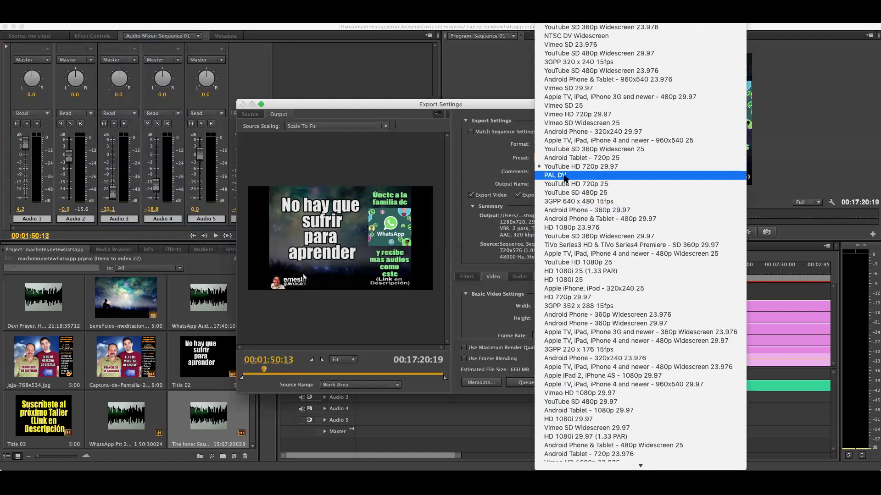
{"action": "left_click", "coordinate": [580, 167]}
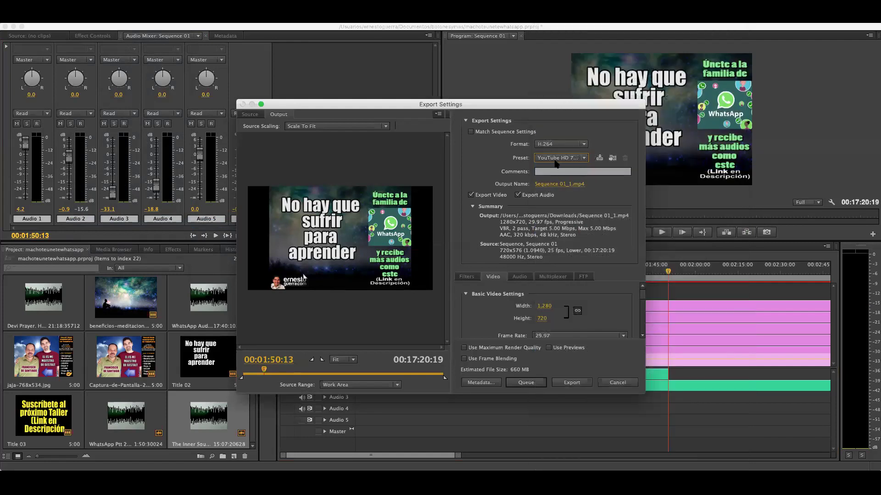
{"action": "left_click", "coordinate": [570, 160]}
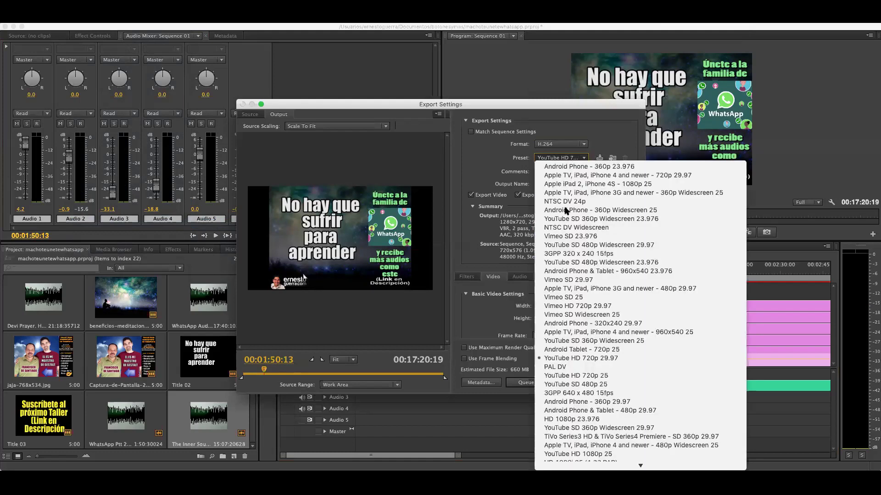
{"action": "left_click", "coordinate": [581, 365]}
{"action": "left_click", "coordinate": [585, 362]}
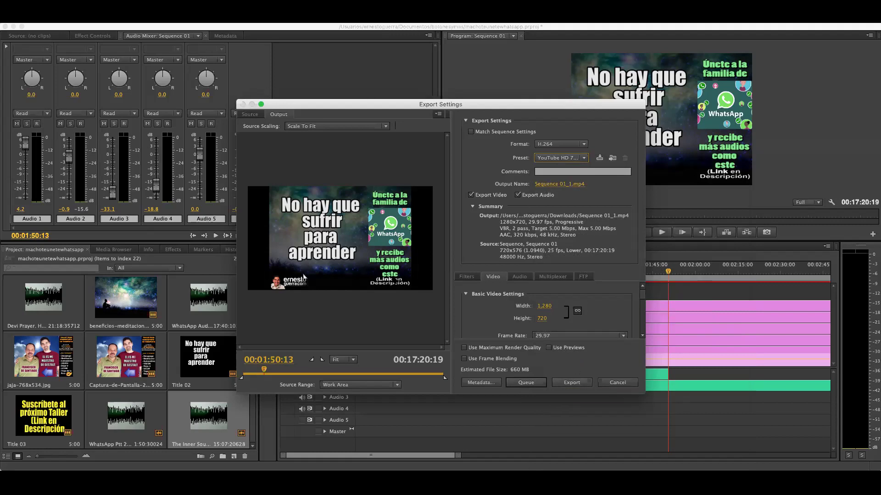
{"action": "left_click", "coordinate": [605, 383]}
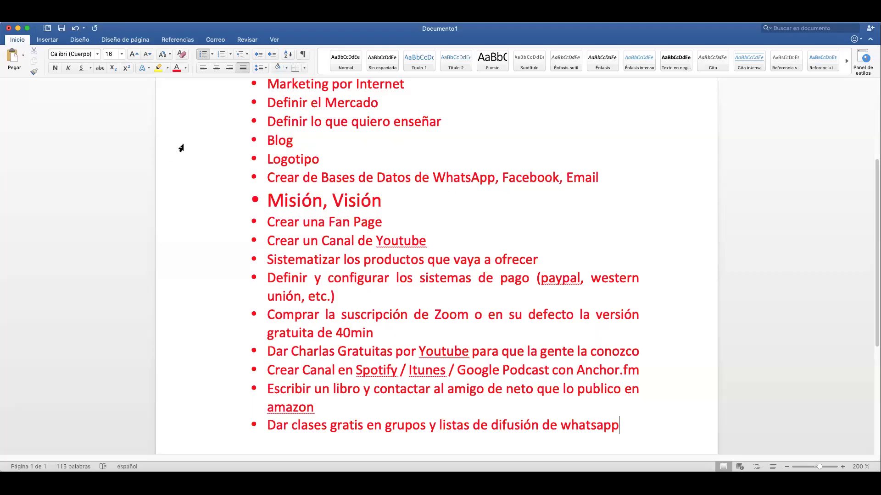
Step: Switch to the Word document, add the line ADOBE PREMIERE under the title CREAR UNA MARCA, and select that line
{"action": "scroll", "coordinate": [412, 237], "scroll_direction": "up", "scroll_amount": 5}
{"action": "left_click", "coordinate": [368, 211]}
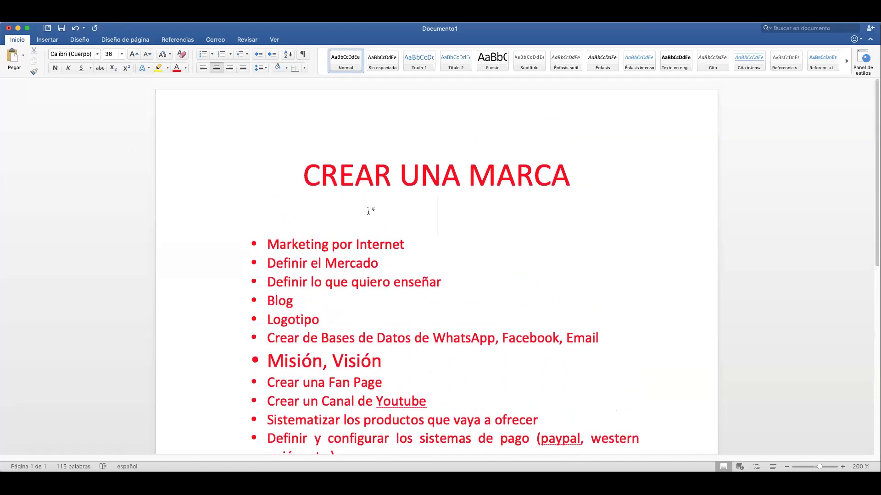
{"action": "type", "text": "ADOBE PREMIERE"}
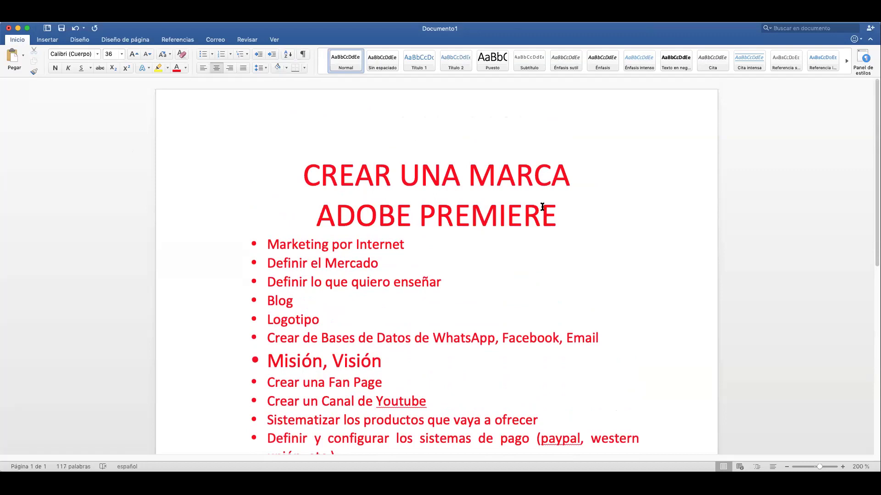
{"action": "left_click_drag", "start_coordinate": [555, 212], "coordinate": [319, 215]}
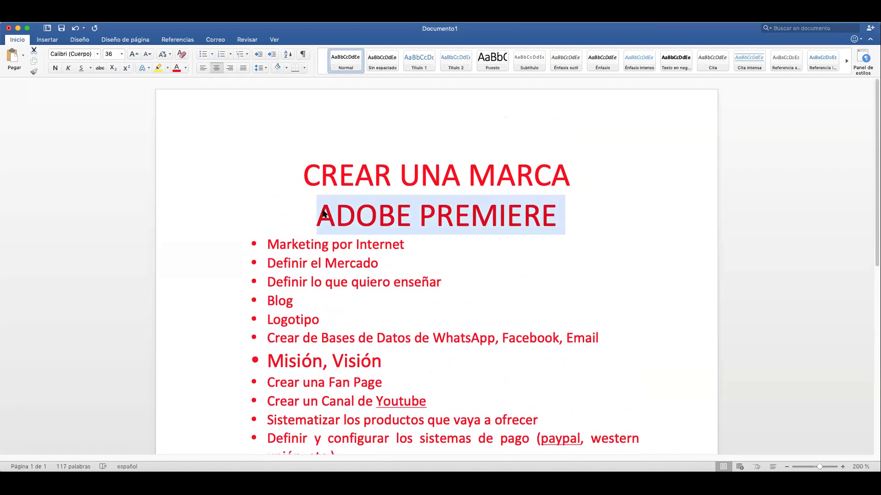